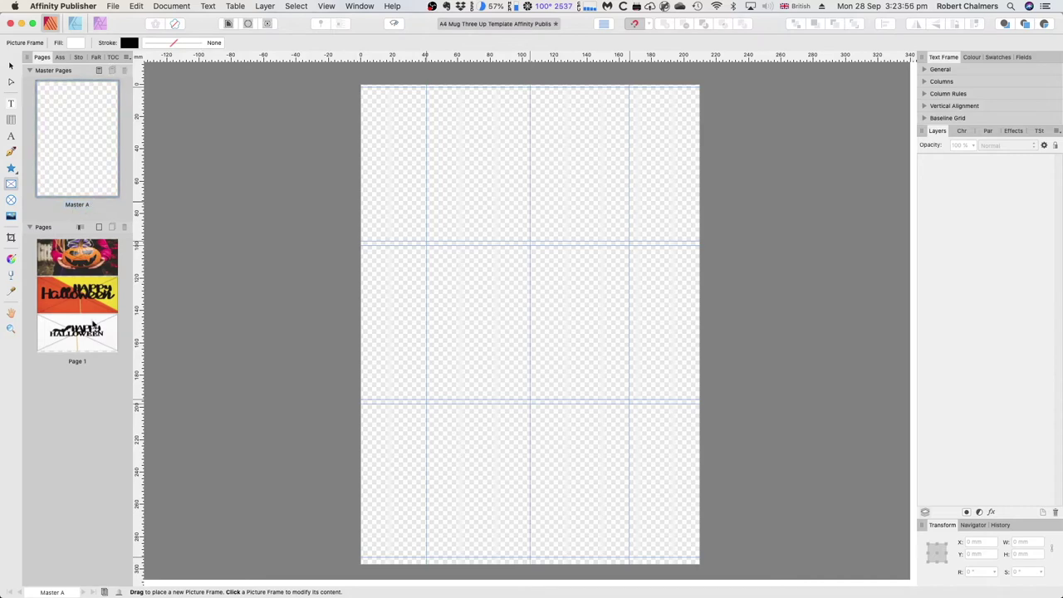
# Step: Switch to blank Master A and review Document Setup's Layout, Colour and Bleed settings without changes
pyautogui.click(76, 362)
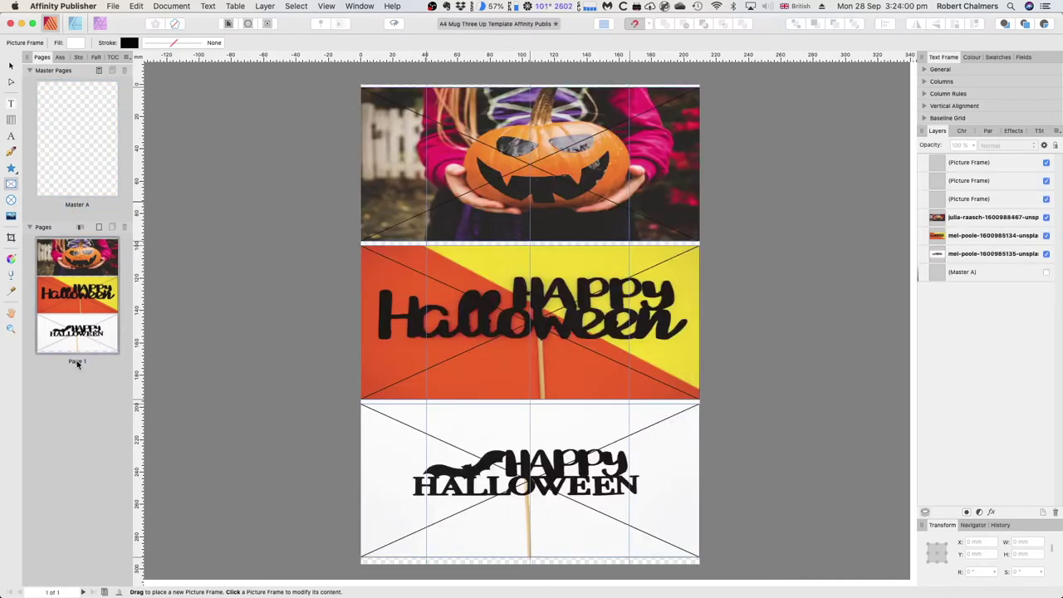
pyautogui.click(76, 205)
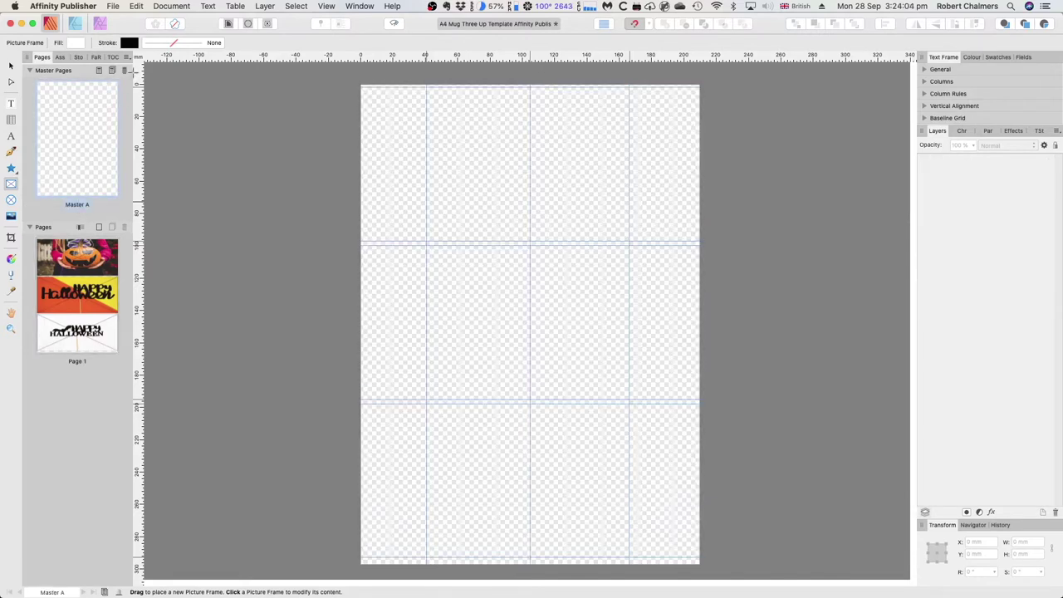
pyautogui.click(113, 6)
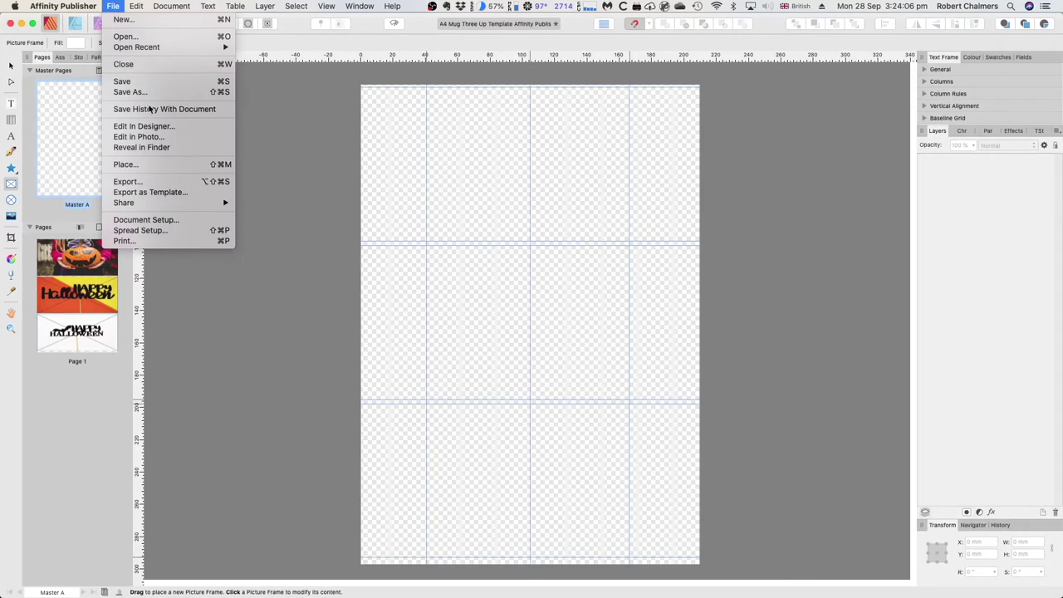
pyautogui.click(169, 219)
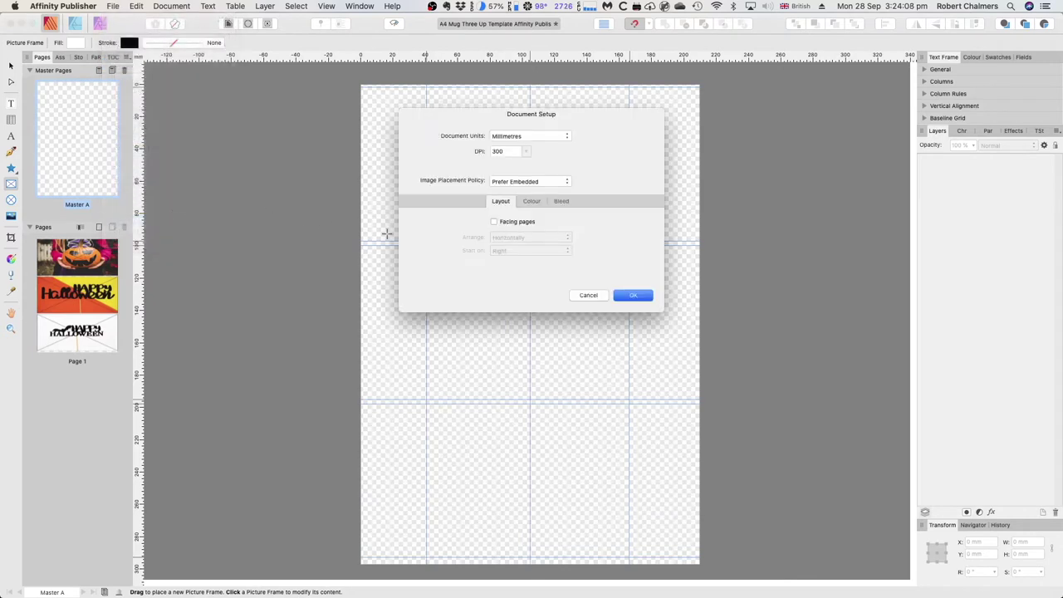
pyautogui.click(531, 202)
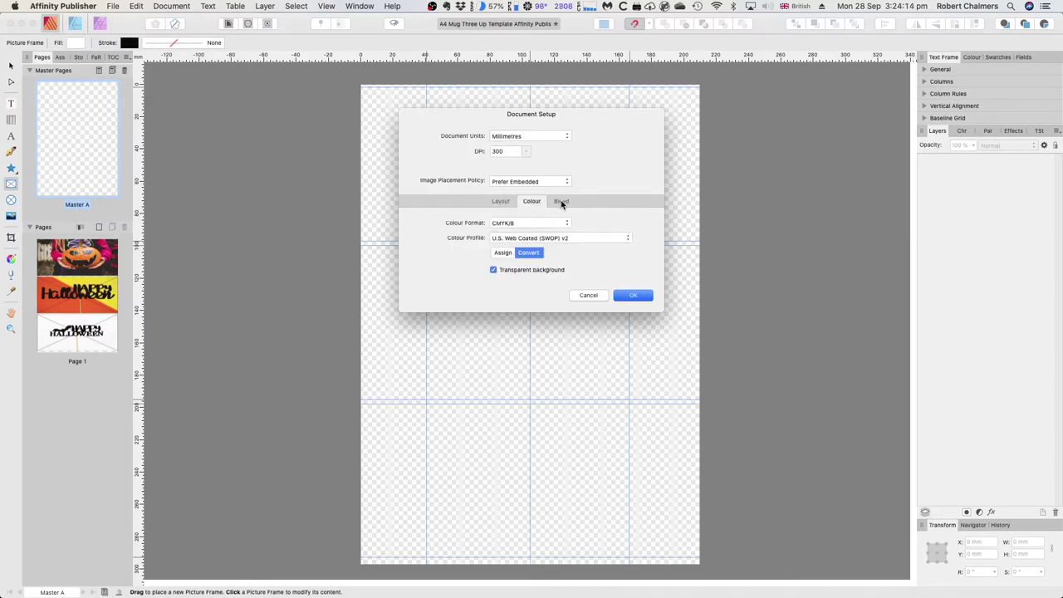
pyautogui.click(561, 201)
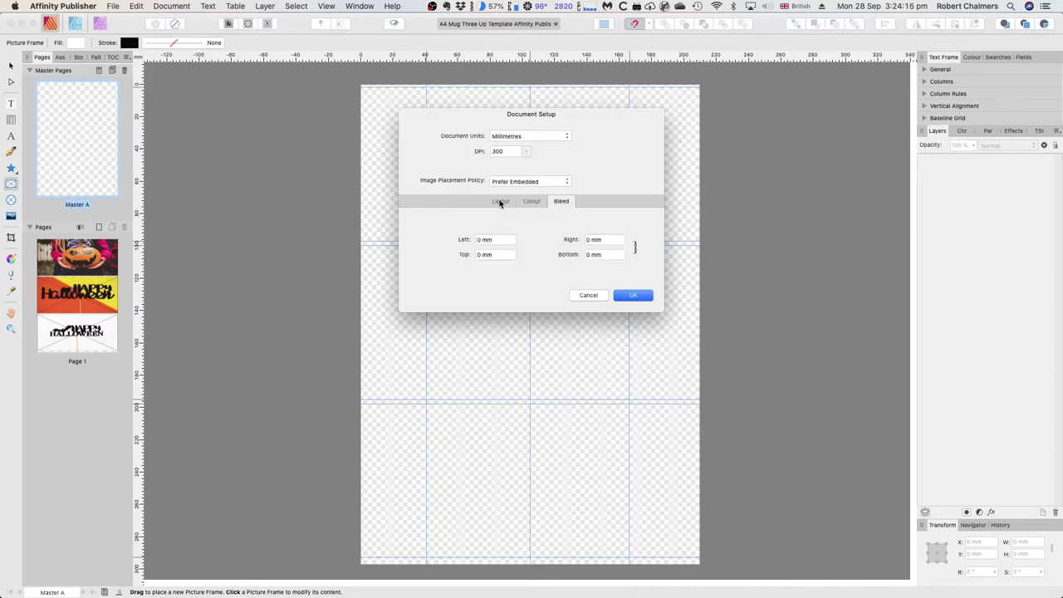
pyautogui.click(500, 202)
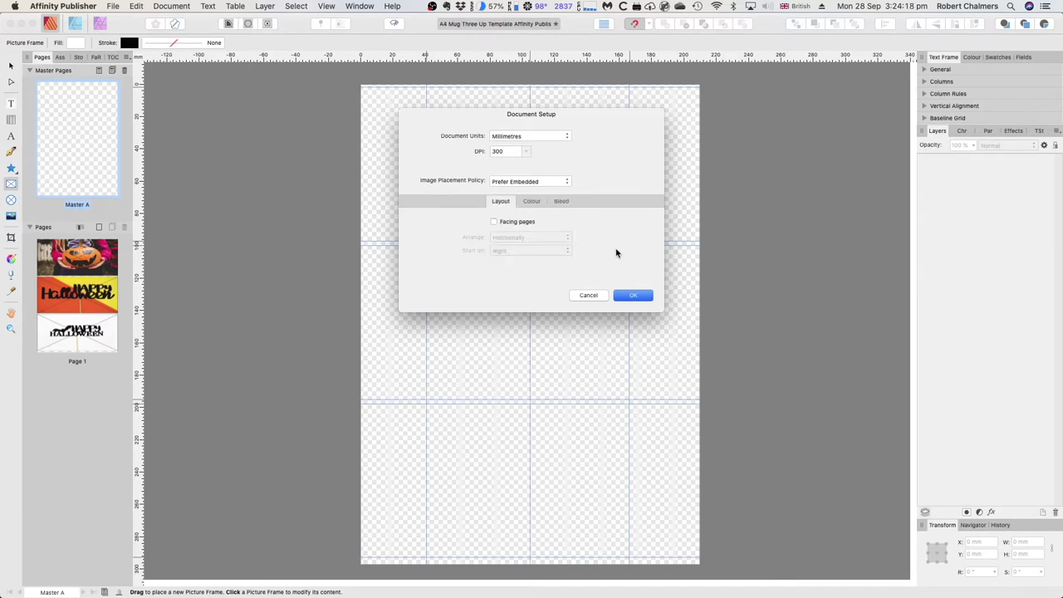
pyautogui.click(590, 296)
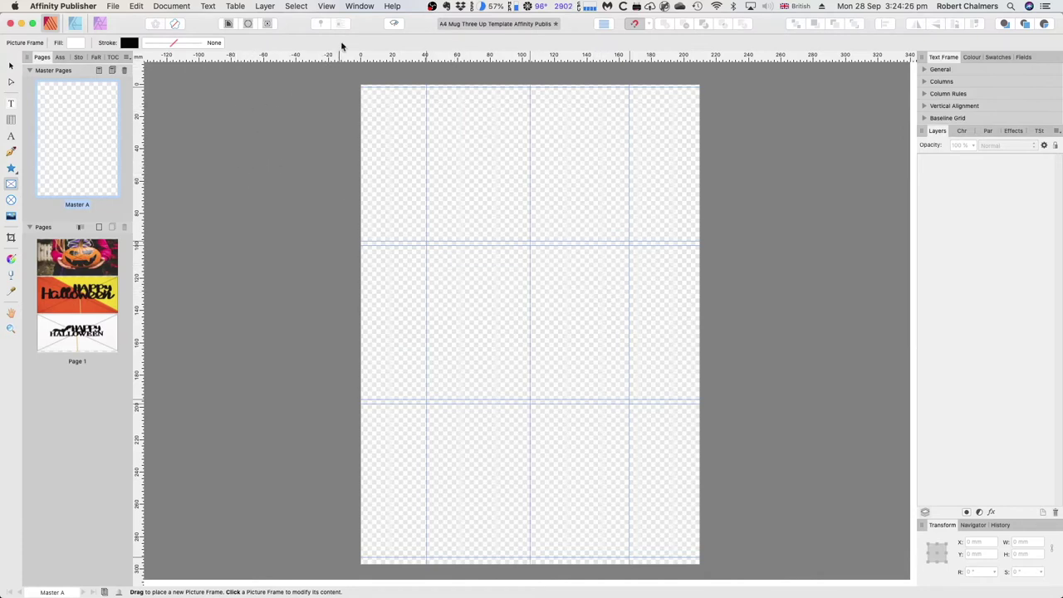
pyautogui.click(324, 6)
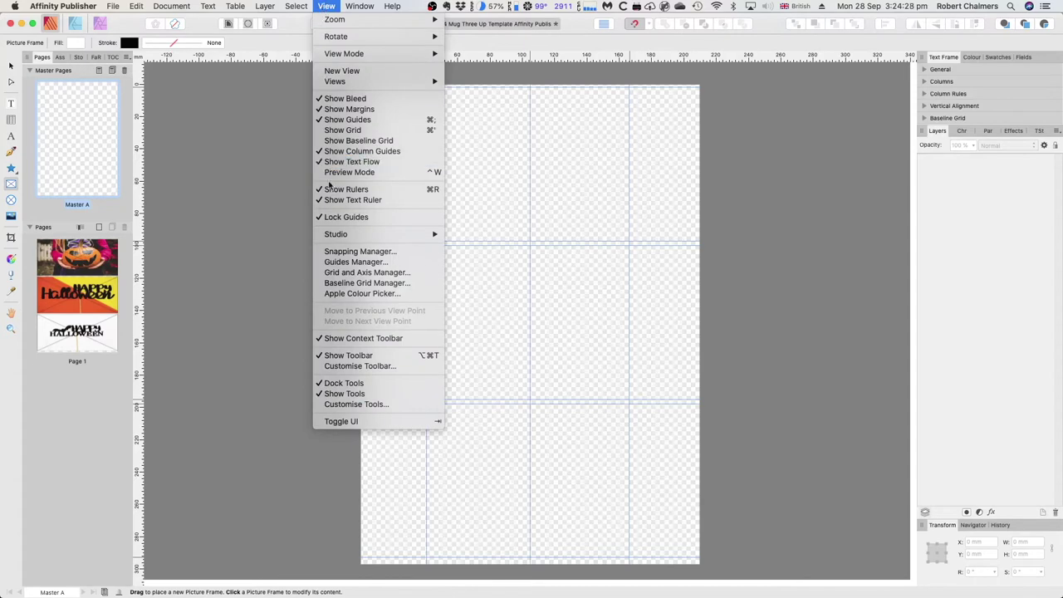
pyautogui.click(332, 262)
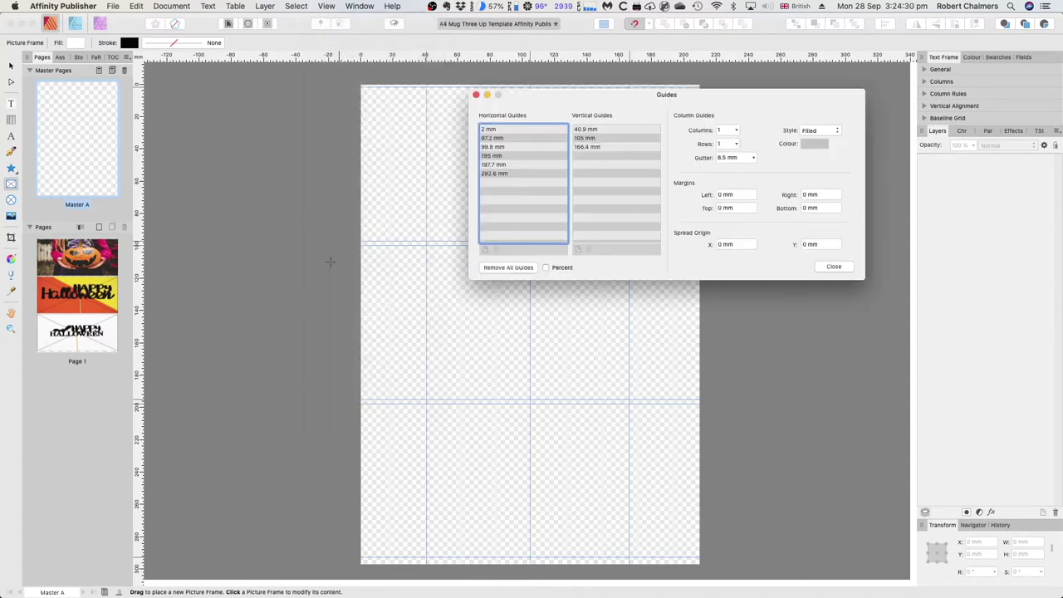
pyautogui.moveTo(557, 101); pyautogui.dragTo(668, 120)
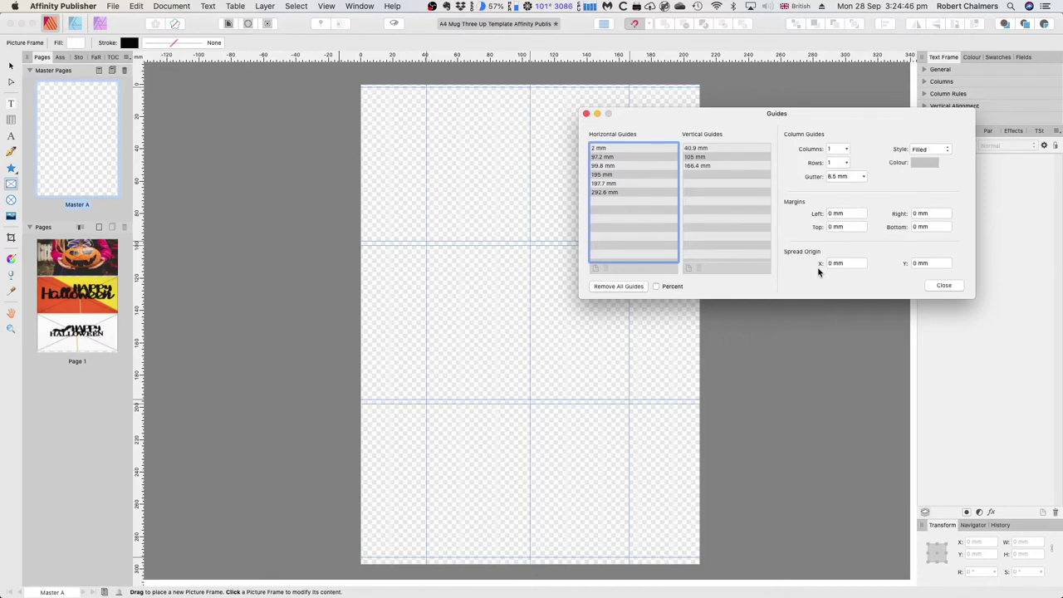
pyautogui.click(933, 288)
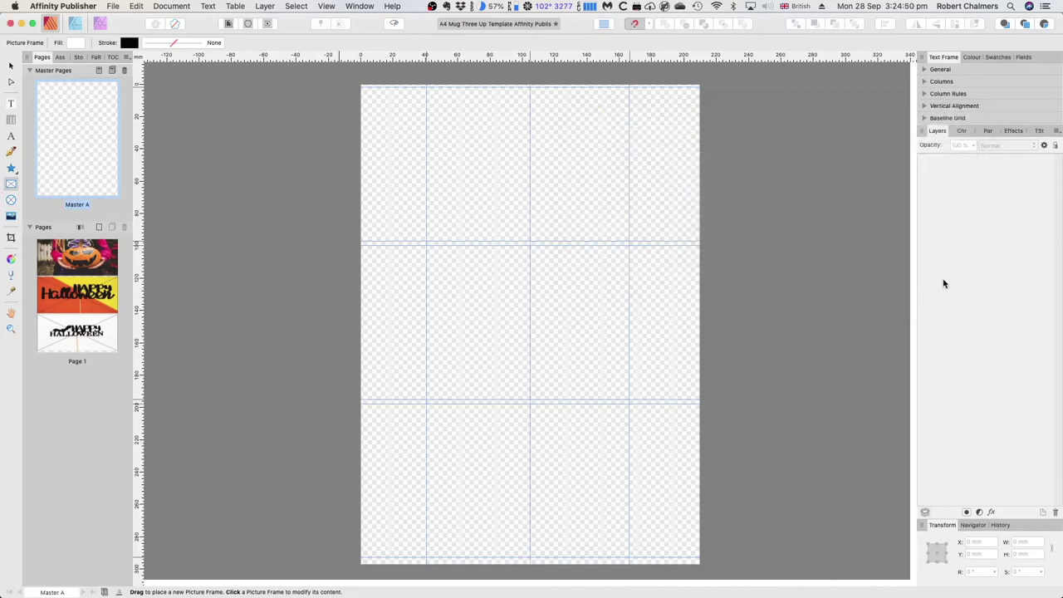
# Step: On Page 1, hide the pumpkin and both Happy Halloween photo layers, then select the bottom frame
pyautogui.click(77, 363)
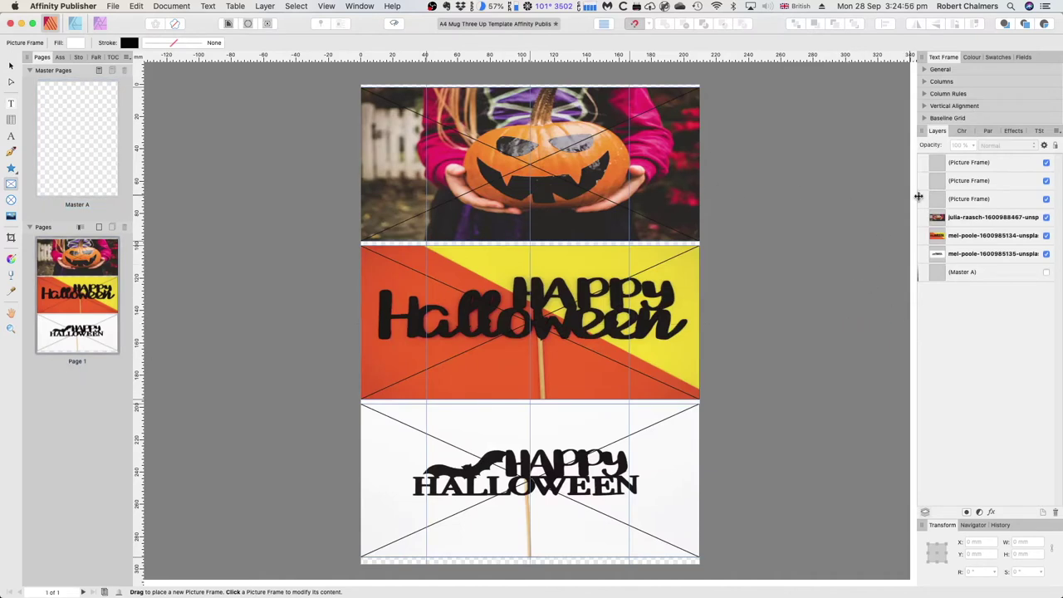
pyautogui.click(1045, 217)
pyautogui.click(1045, 235)
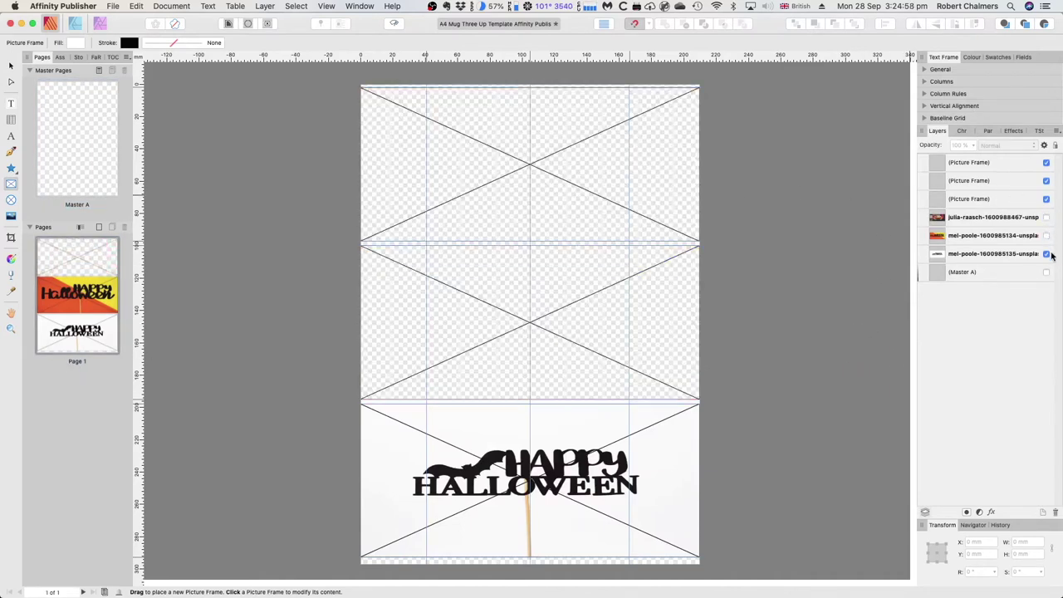
pyautogui.click(1046, 253)
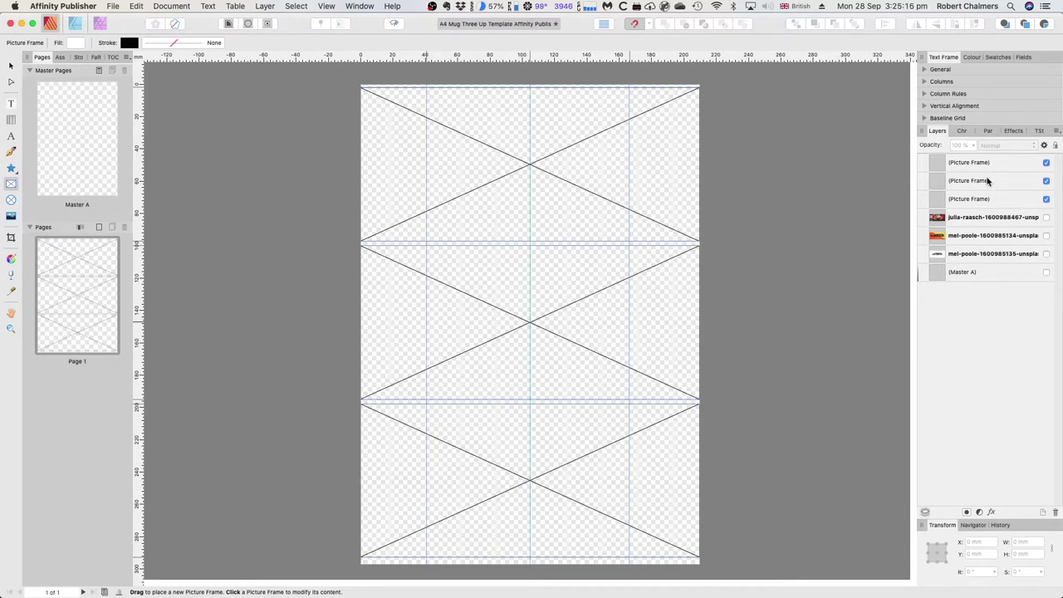
pyautogui.click(1015, 162)
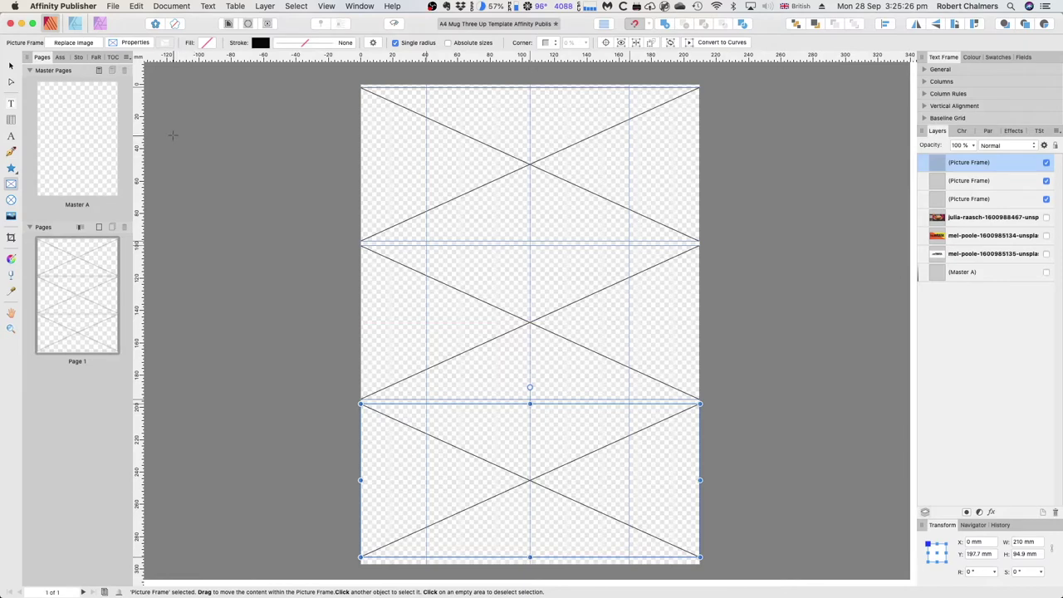
# Step: Place the Trick or Treat stock photo in the bottom frame and a jack-o'-lantern photo in the middle frame
pyautogui.click(79, 57)
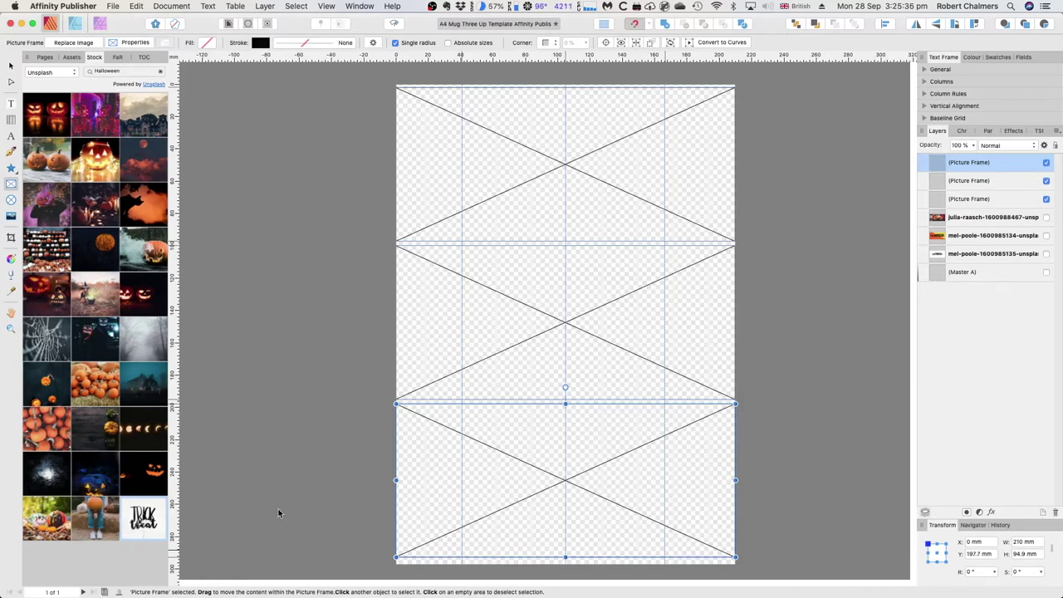
pyautogui.moveTo(445, 501); pyautogui.dragTo(565, 481)
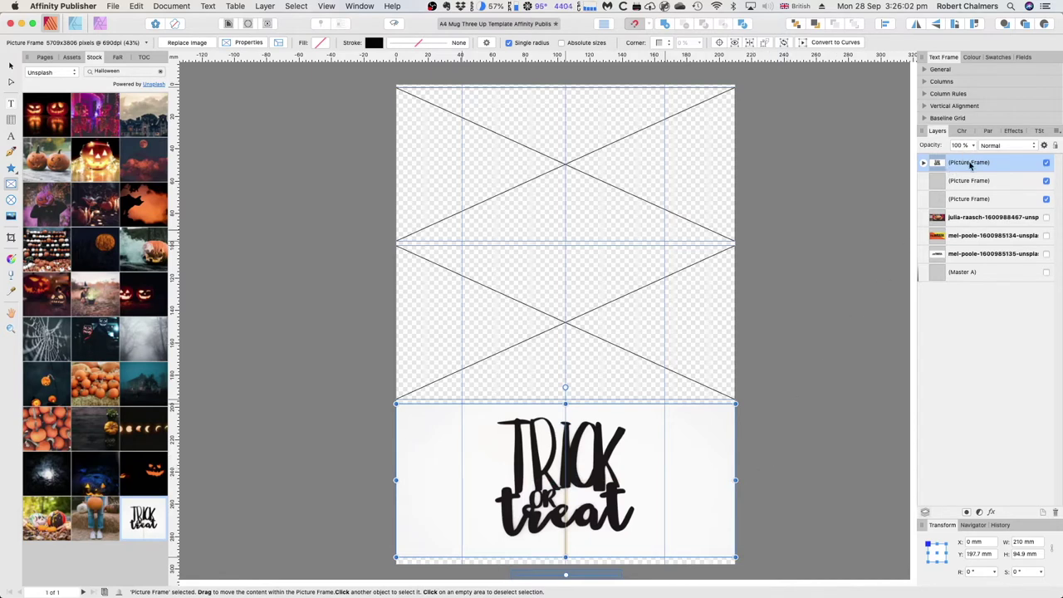
pyautogui.click(924, 164)
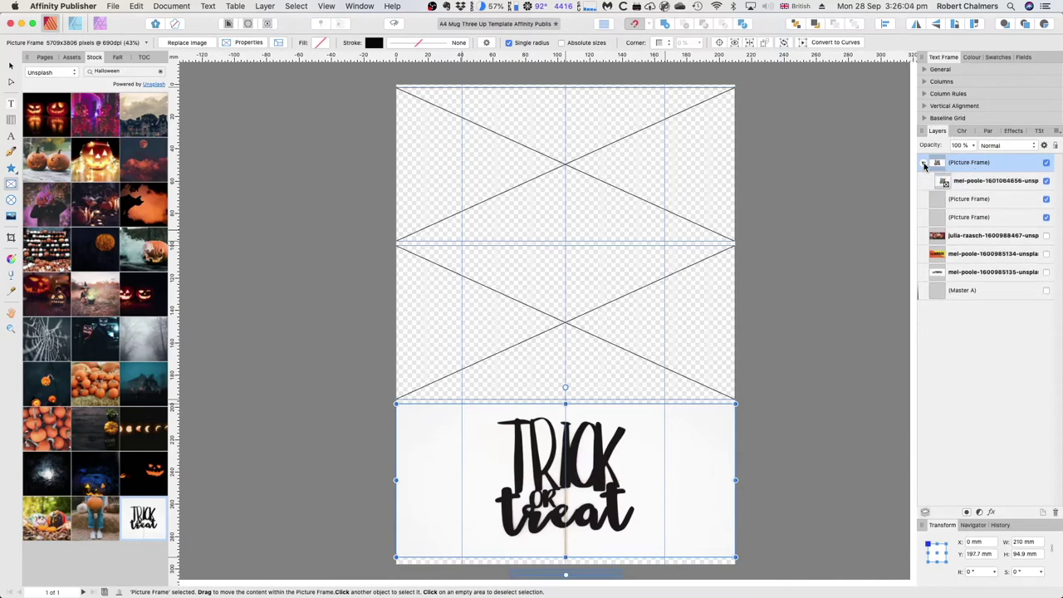
pyautogui.click(924, 163)
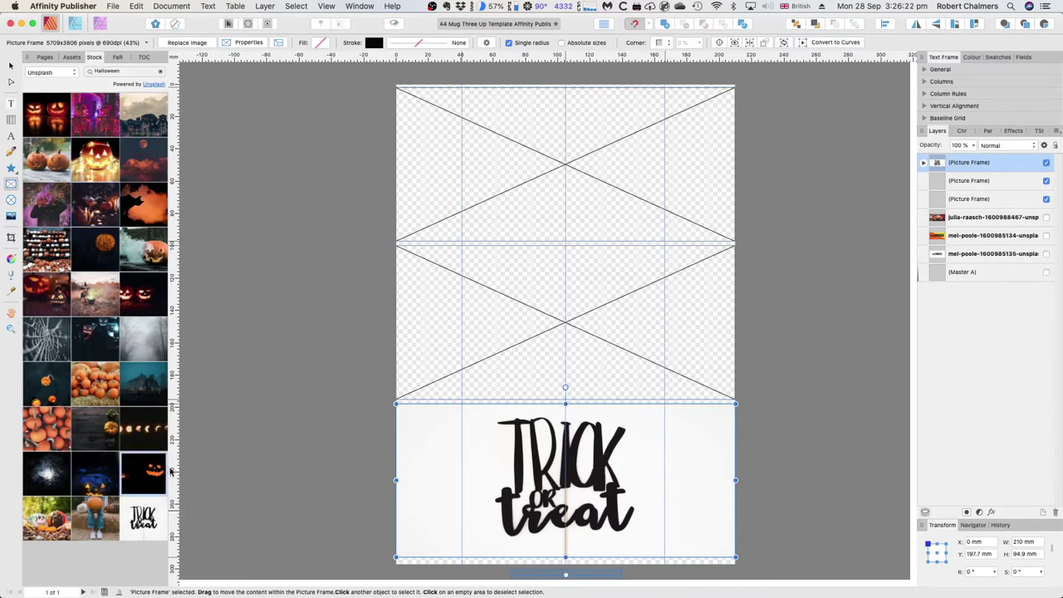
pyautogui.moveTo(566, 324); pyautogui.dragTo(567, 325)
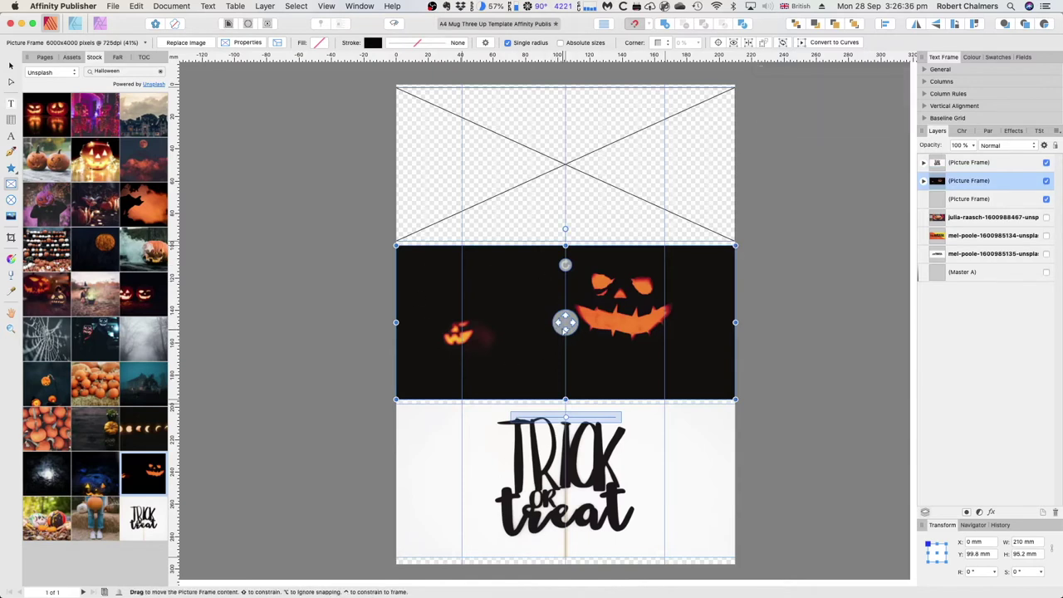
# Step: Deselect the frame and rerun the 'Halloween' Unsplash search in the Stock panel
pyautogui.click(809, 290)
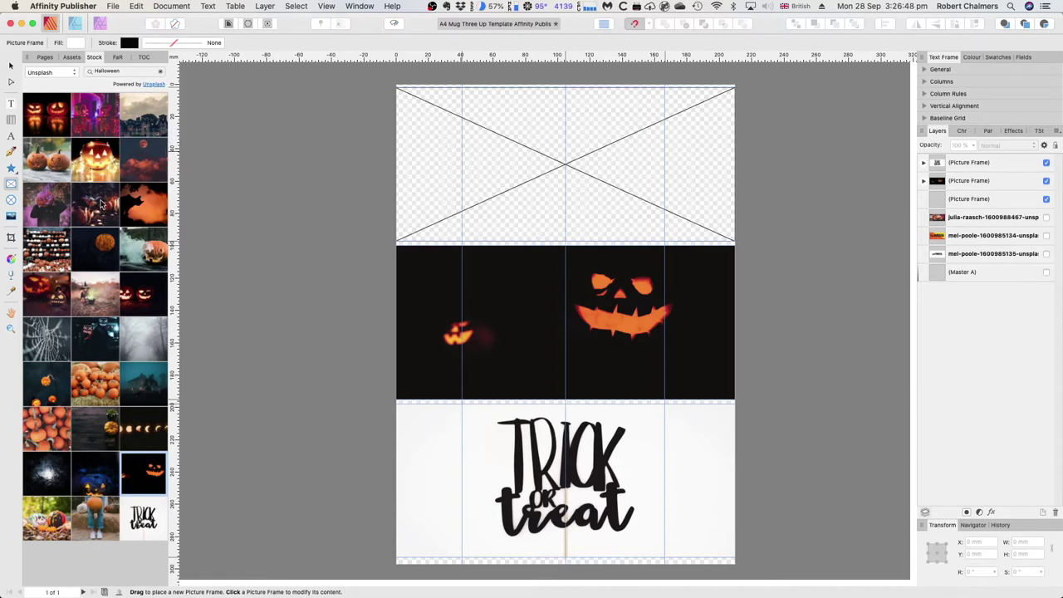
pyautogui.click(135, 72)
pyautogui.press('Return')
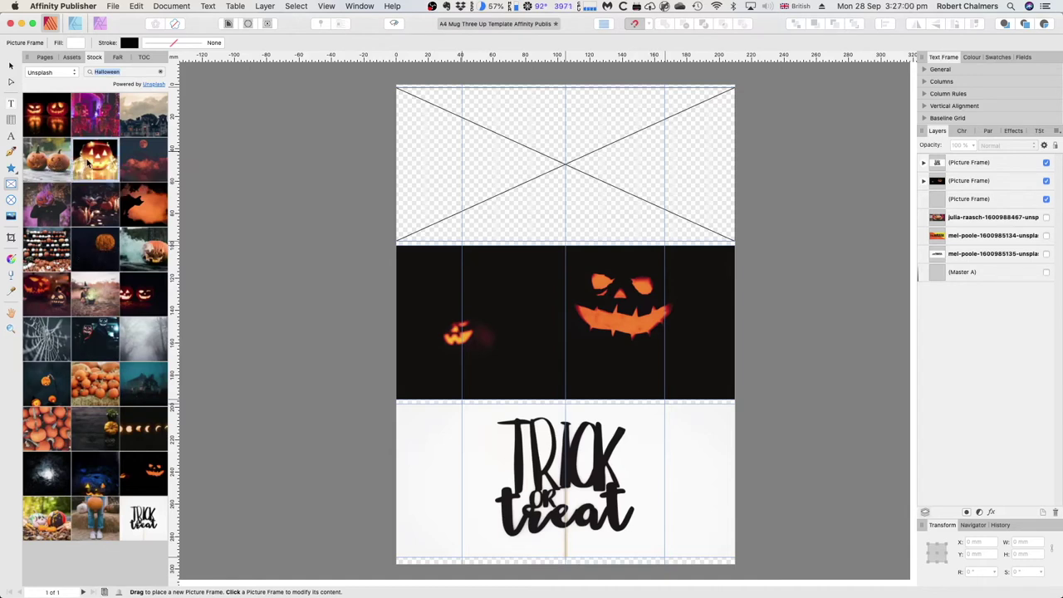
# Step: Drop the jack-o'-lantern glowing among fairy lights into the top picture frame
pyautogui.moveTo(87, 162); pyautogui.dragTo(564, 166)
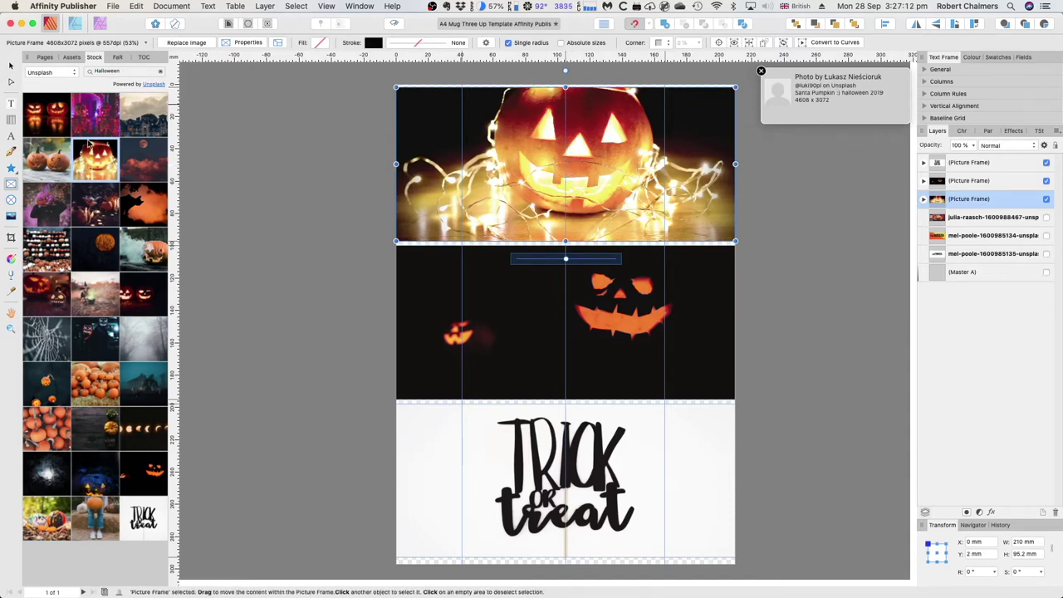
pyautogui.moveTo(91, 149); pyautogui.dragTo(565, 163)
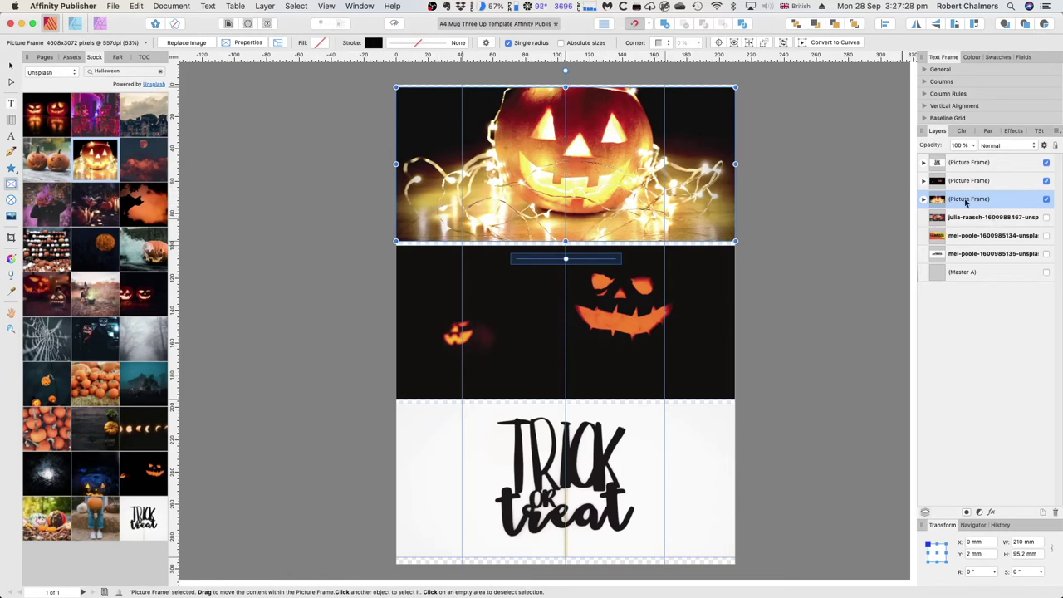
# Step: Deselect, then hide the three stock-photo picture frame layers
pyautogui.click(782, 220)
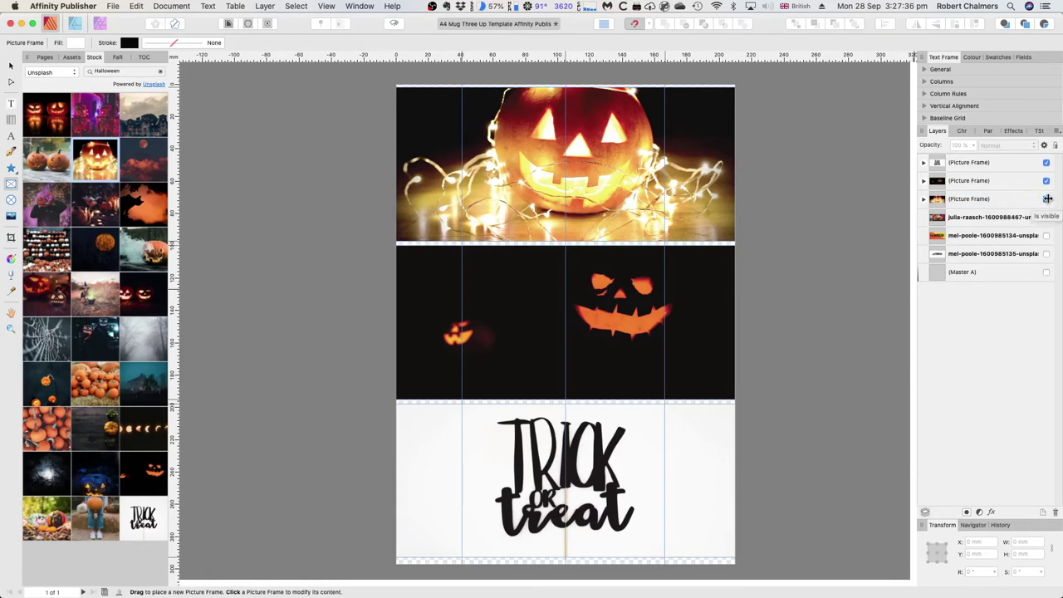
pyautogui.click(1047, 199)
pyautogui.click(1046, 180)
pyautogui.click(1047, 162)
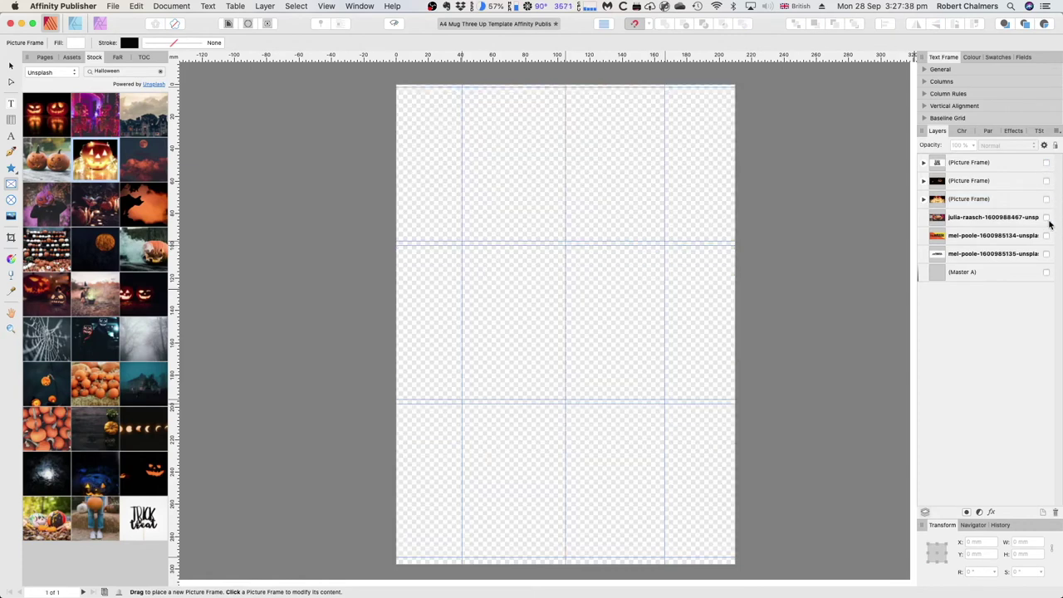
# Step: Show the pumpkin girl and Happy Halloween photos above the Trick or Treat photo, with pages listed
pyautogui.click(1046, 217)
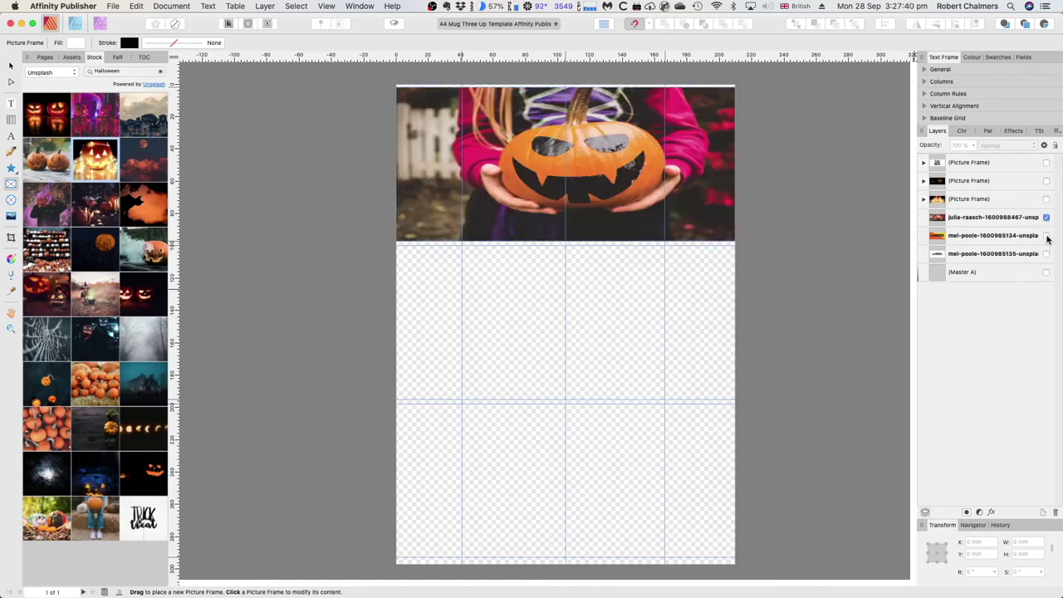
pyautogui.click(1047, 236)
pyautogui.click(1046, 254)
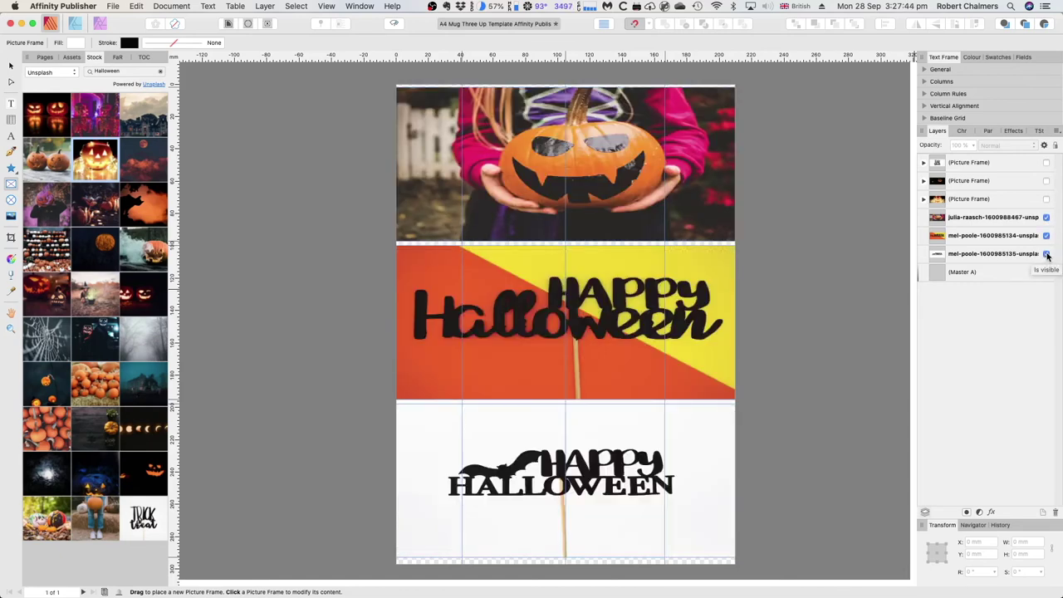
pyautogui.click(1046, 254)
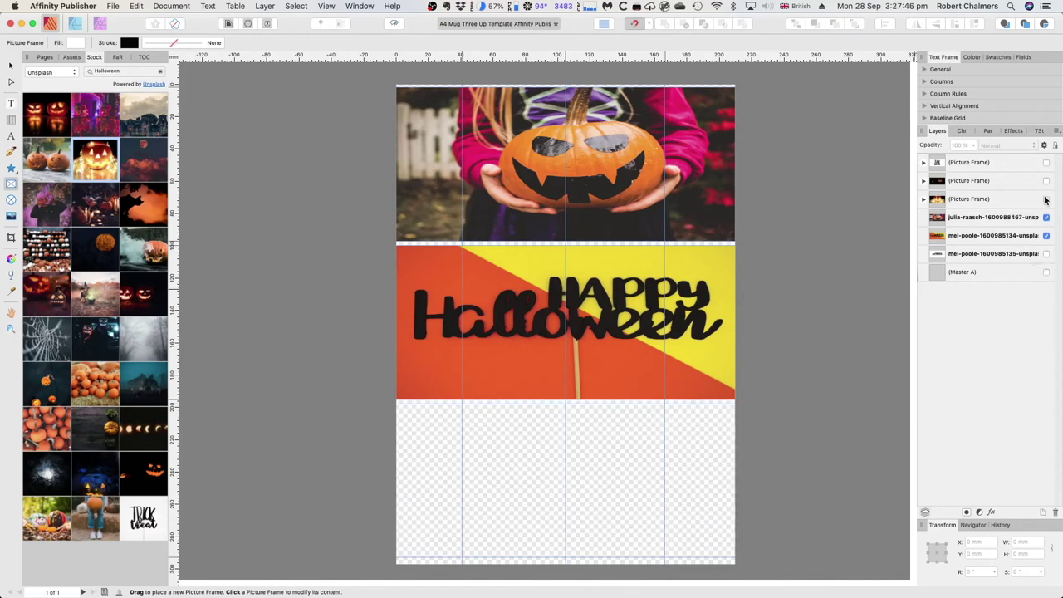
pyautogui.click(1046, 199)
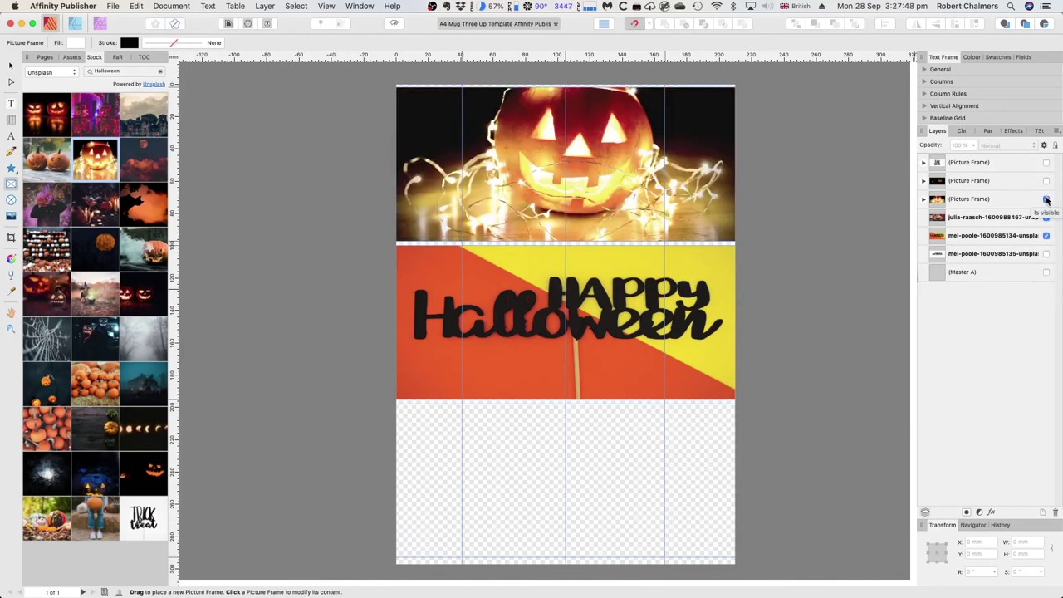
pyautogui.click(1046, 200)
pyautogui.click(1047, 163)
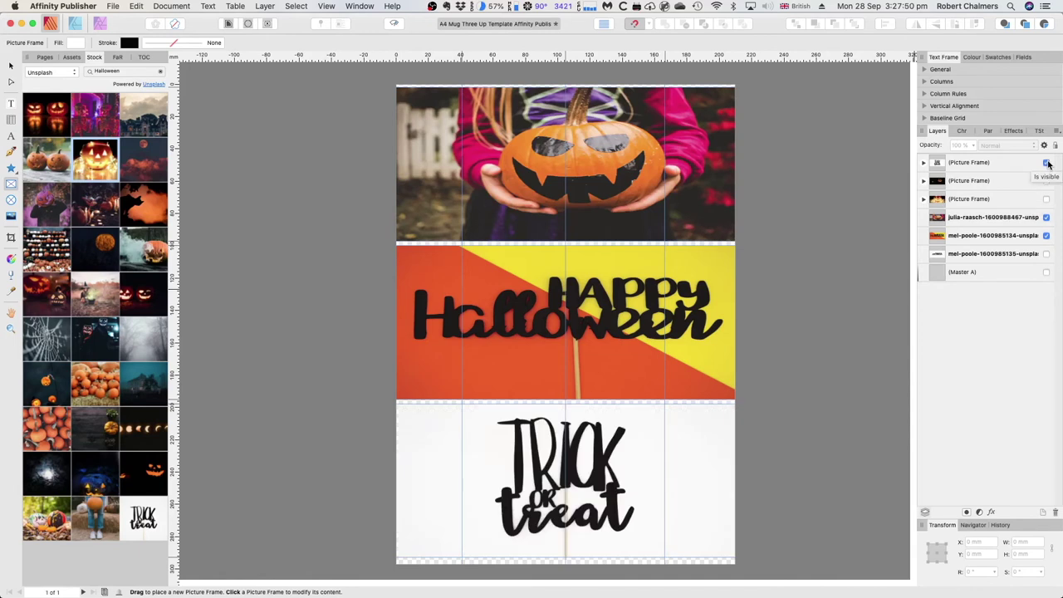
pyautogui.click(43, 56)
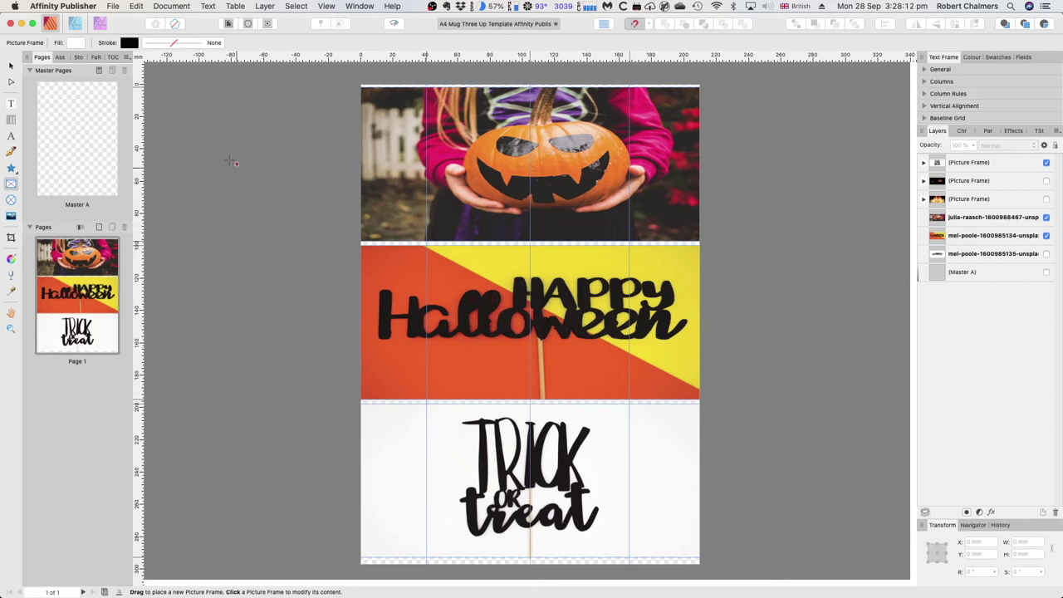
# Step: Add one page after Page 1 with its Master Page set to None
pyautogui.click(80, 364)
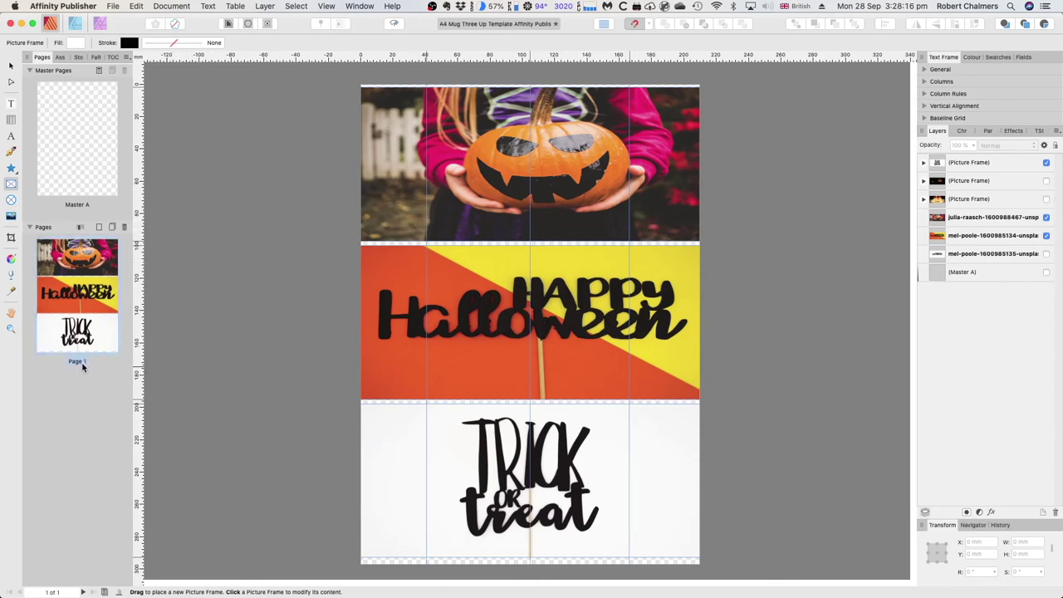
pyautogui.click(98, 228)
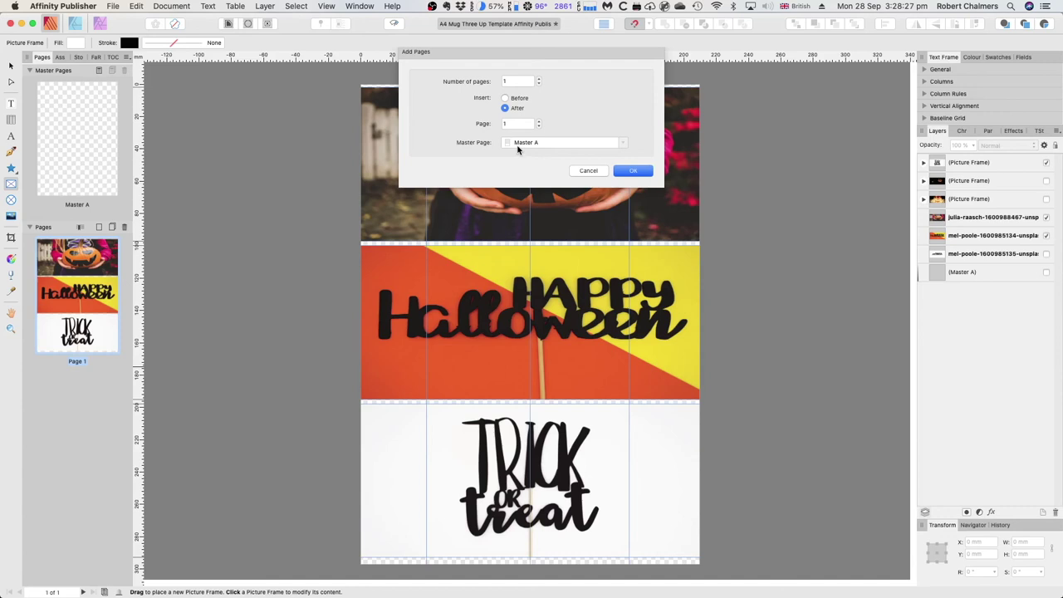
pyautogui.click(541, 144)
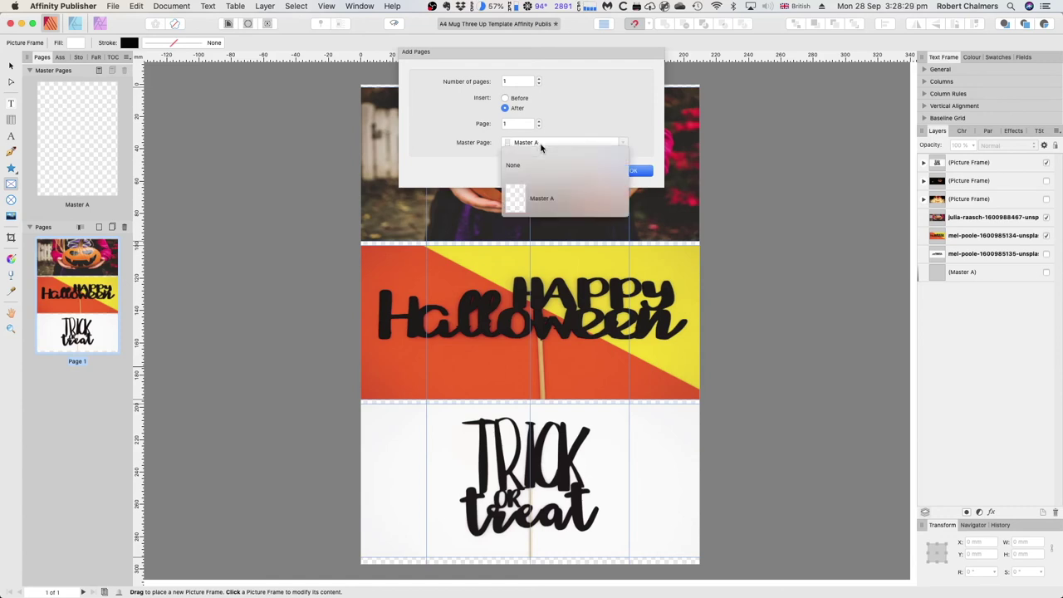
pyautogui.click(513, 164)
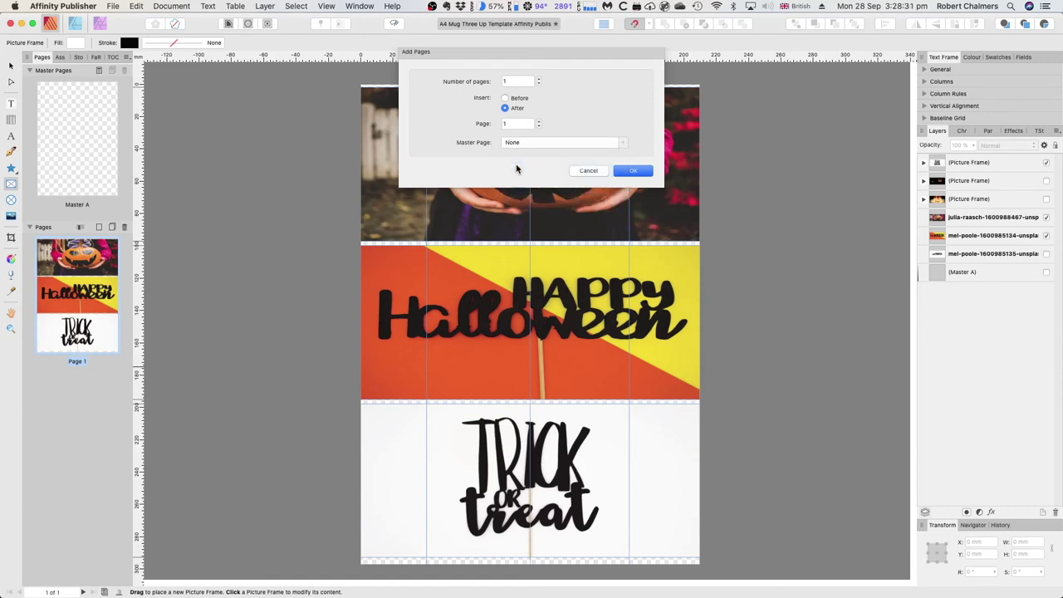
pyautogui.click(632, 170)
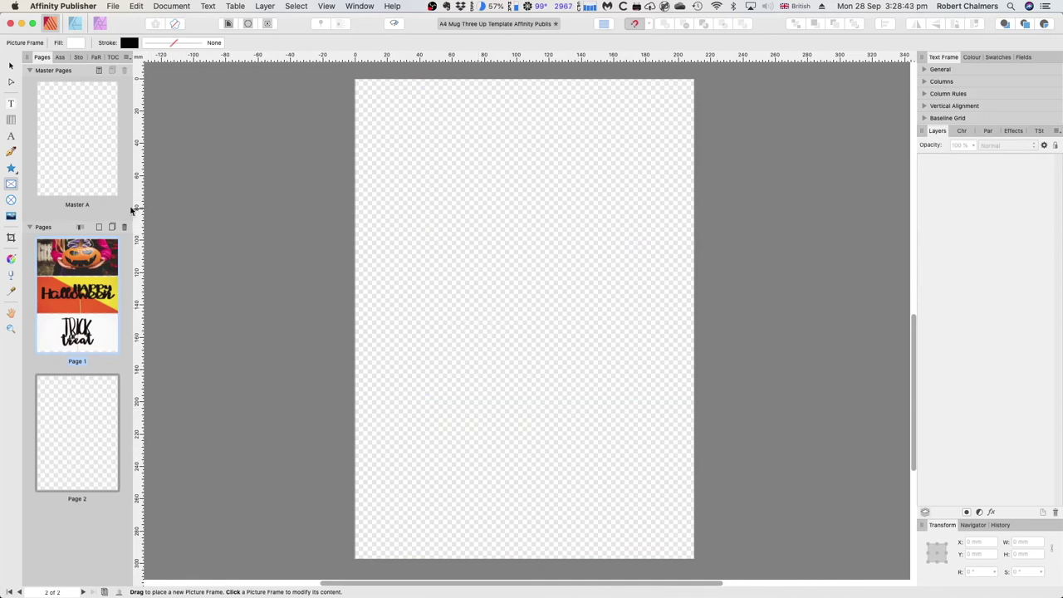
pyautogui.click(78, 206)
pyautogui.click(79, 464)
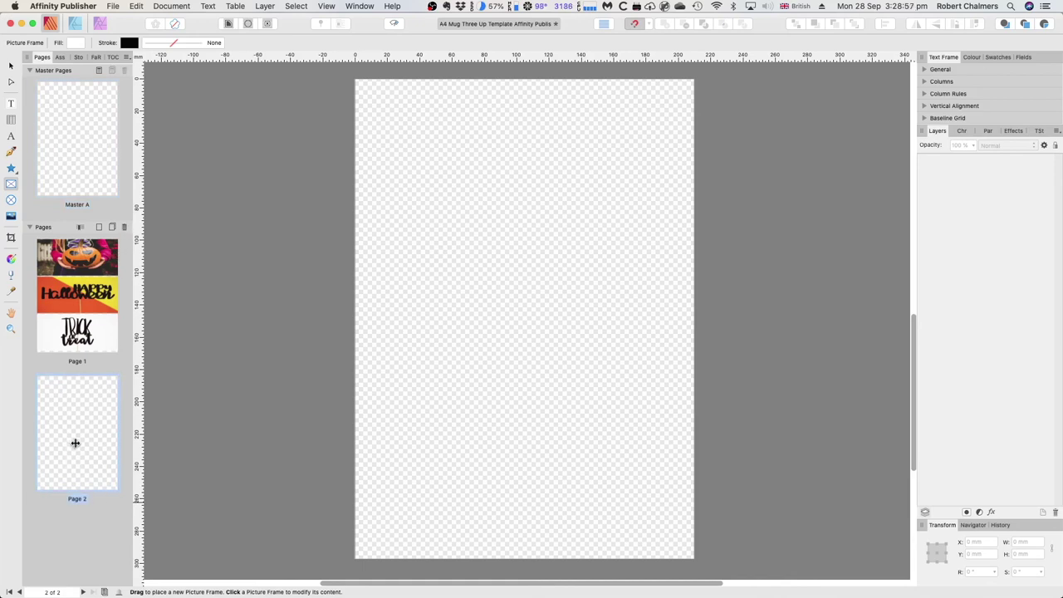
pyautogui.click(125, 228)
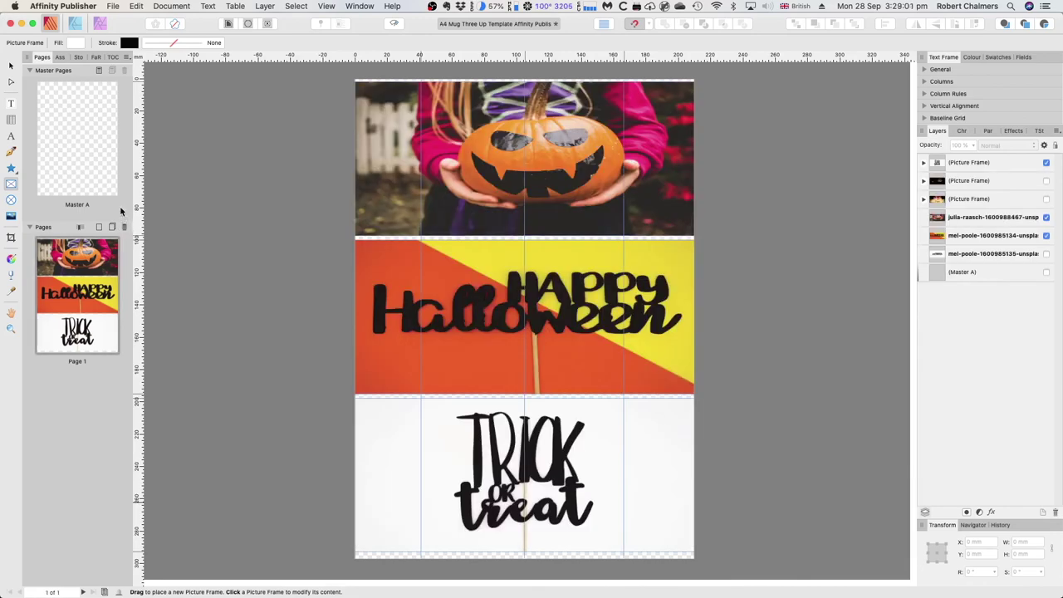
# Step: Select Master A, then reselect the single remaining Page 1
pyautogui.click(90, 137)
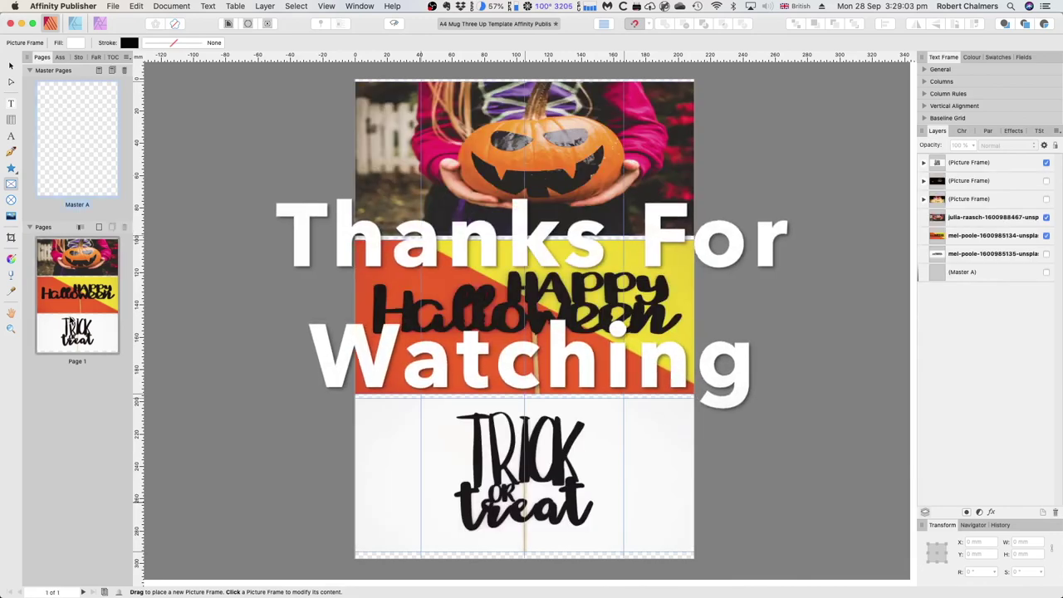
pyautogui.click(71, 322)
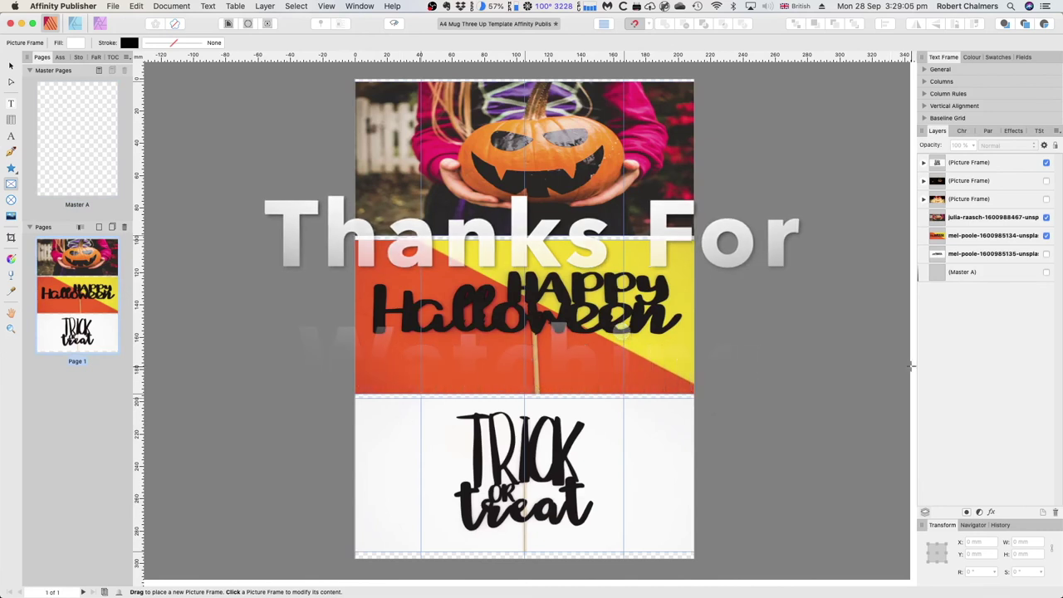